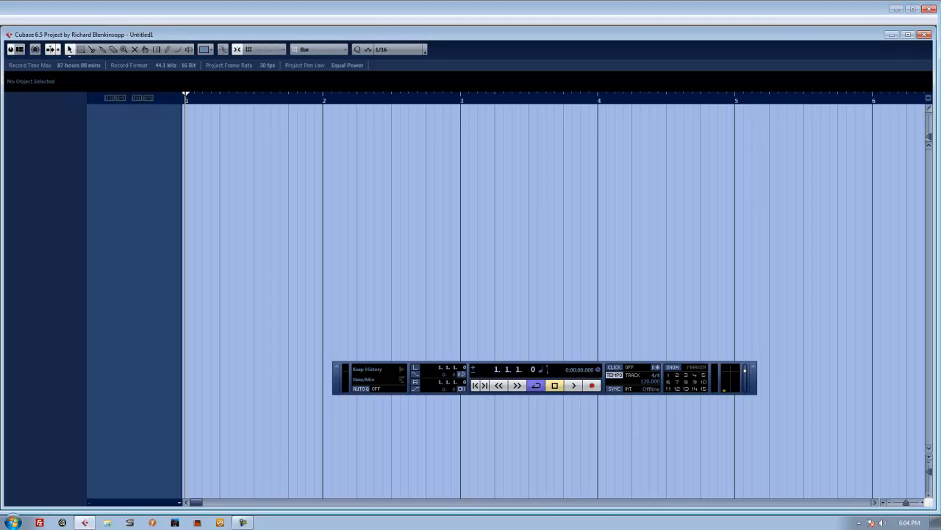
Import the drumbeat2 audio file onto a new track at bar 1 and play it back
drag(147, 103, 201, 118)
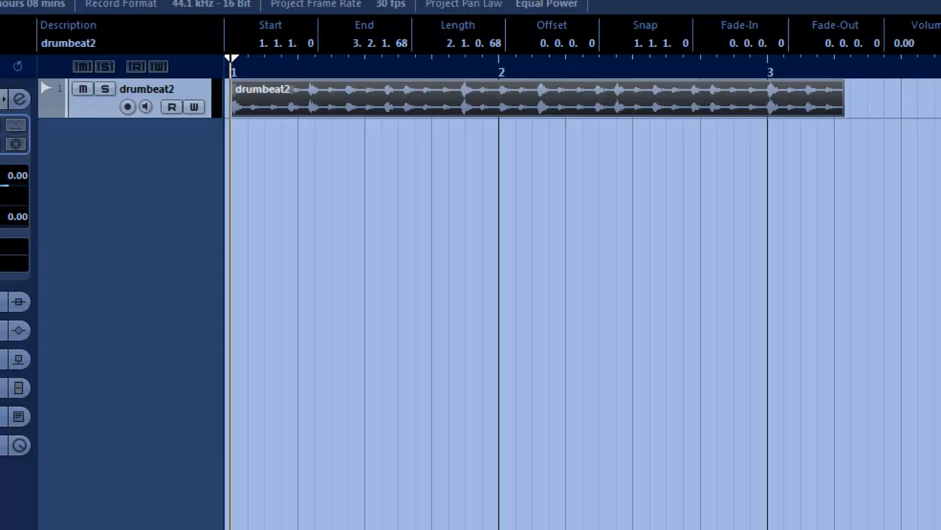
key(space)
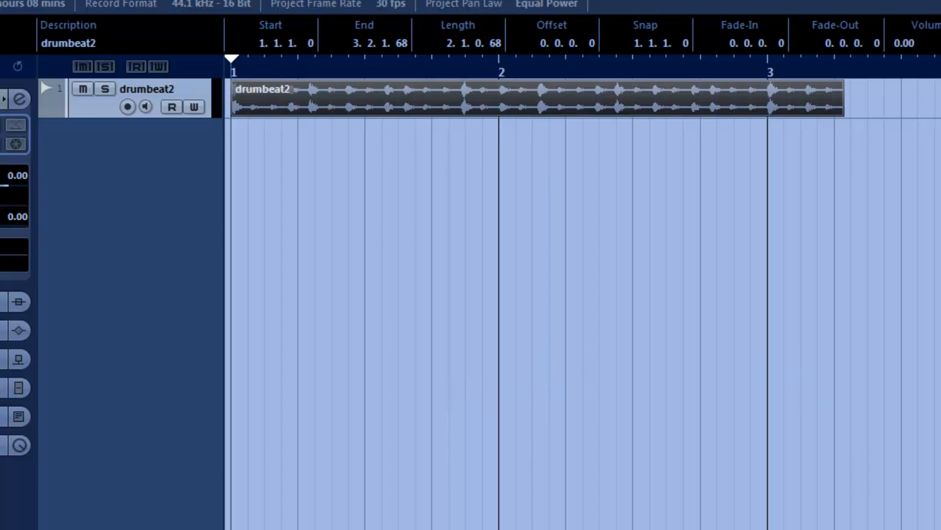
key(space)
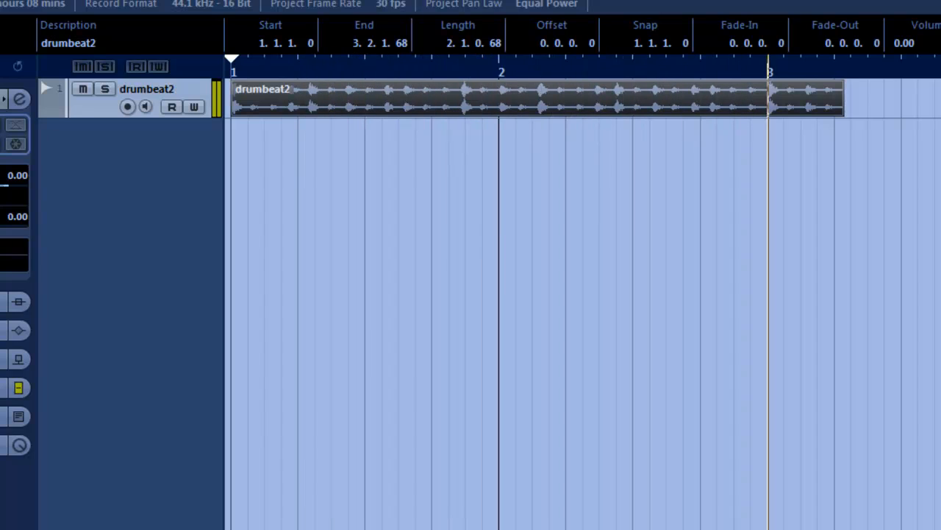
key(space)
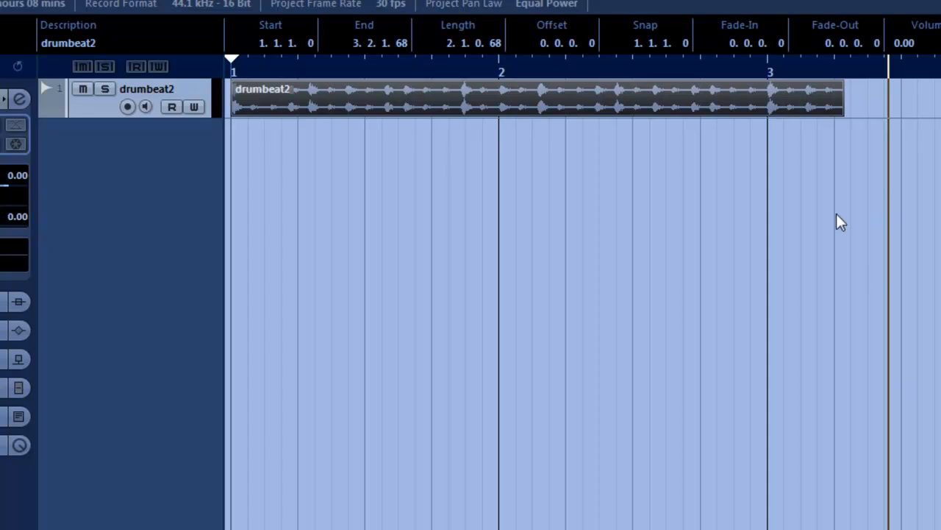
mouse_move(325, 89)
right_click(272, 65)
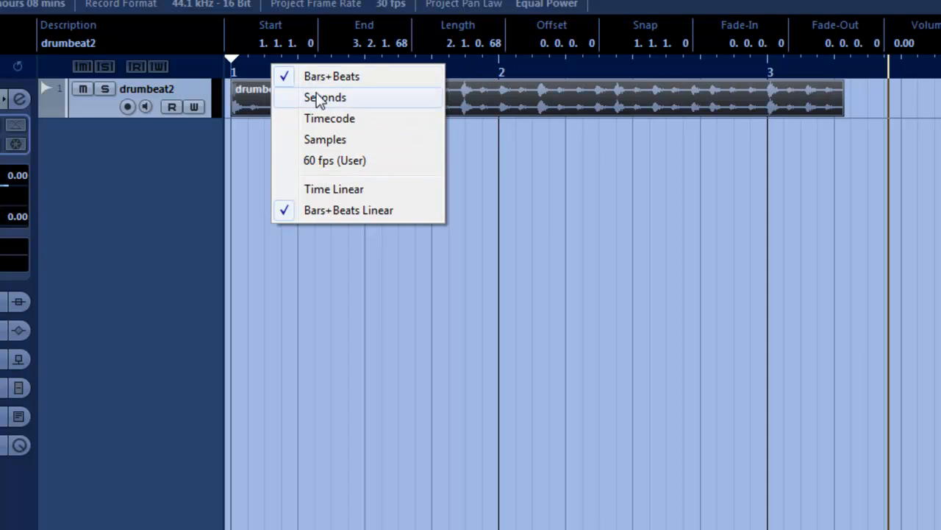
click(479, 73)
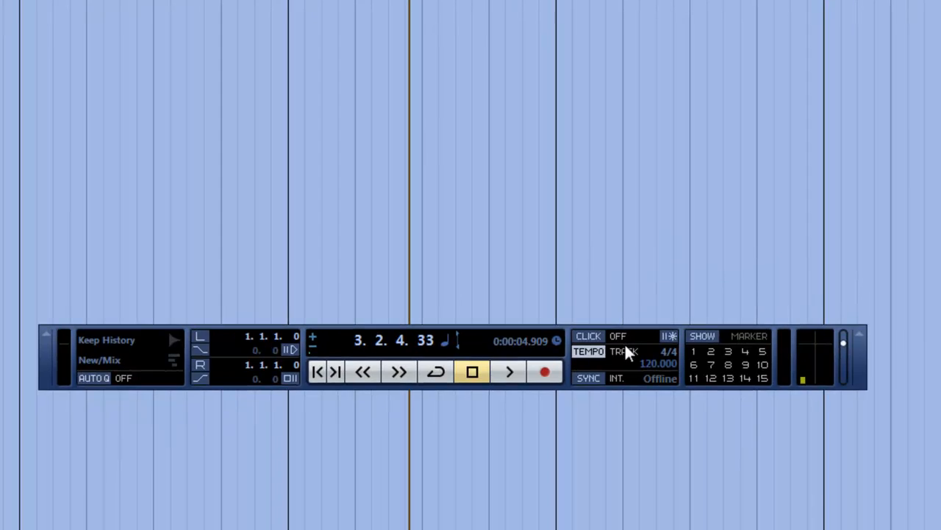
Switch the project's tempo mode from Track to Fixed
click(623, 351)
click(625, 352)
click(627, 349)
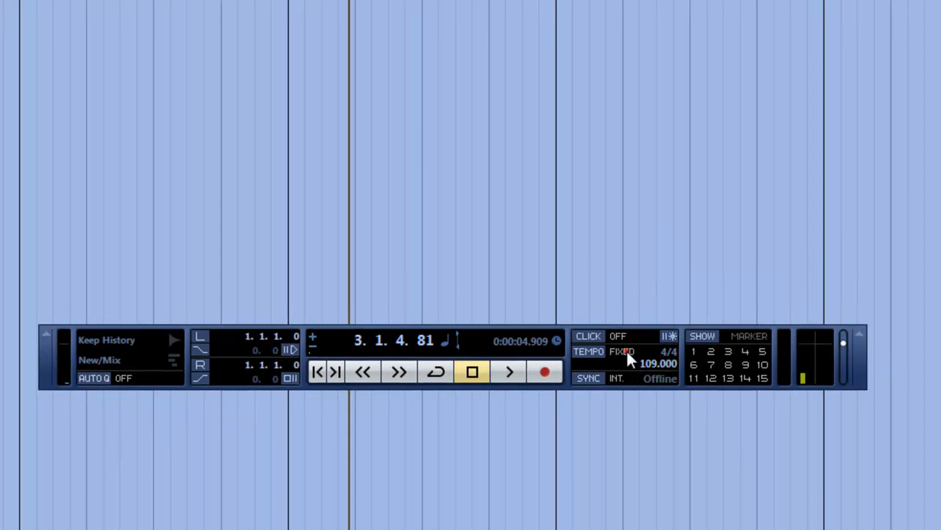
click(626, 349)
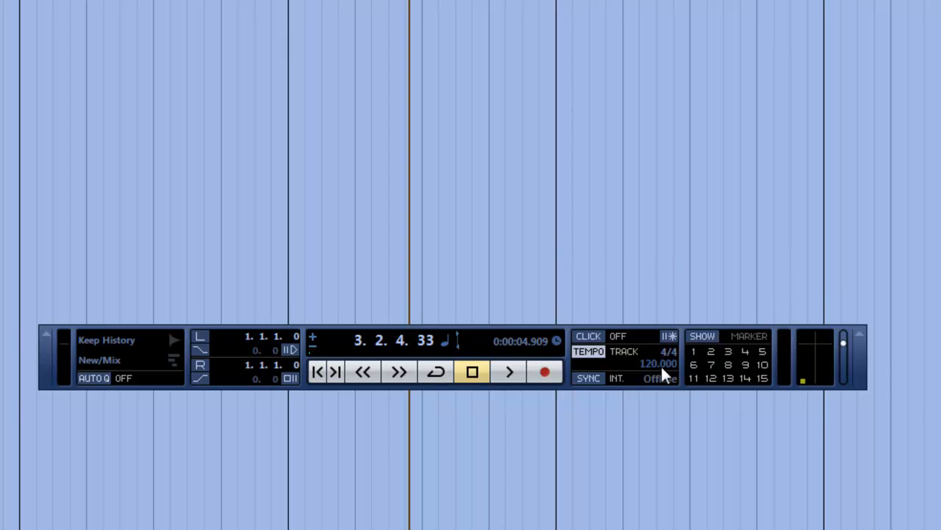
click(626, 351)
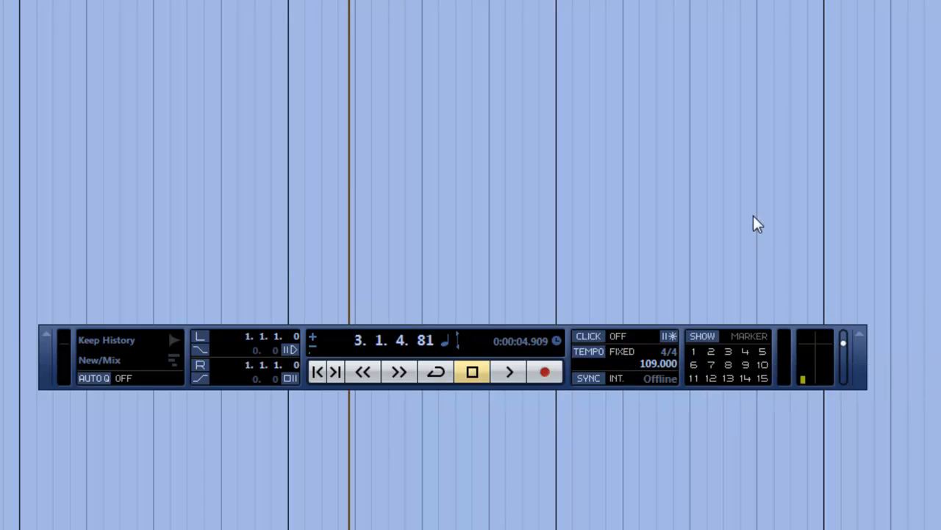
Set the fixed tempo to 105 BPM so the drumbeat2 event ends exactly at bar 3
drag(647, 360, 646, 335)
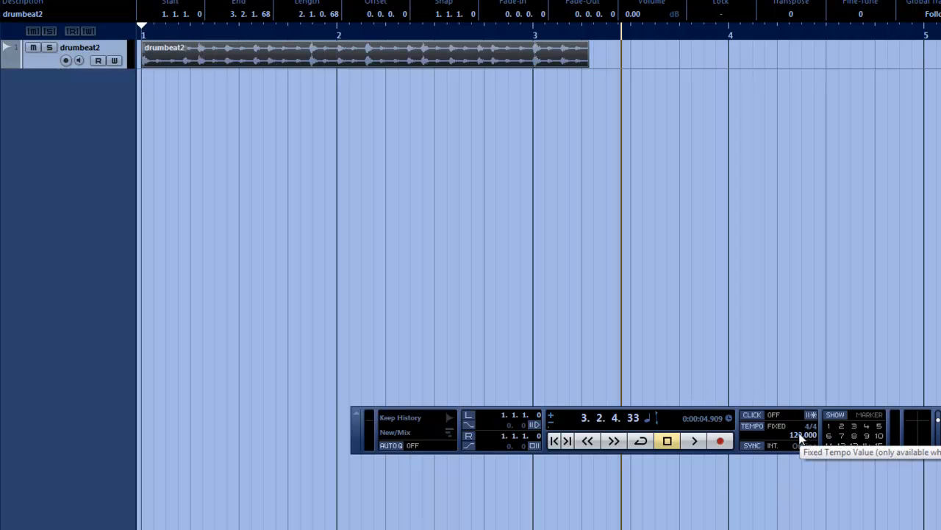
scroll(801, 437, down, 5)
scroll(802, 449, down, 7)
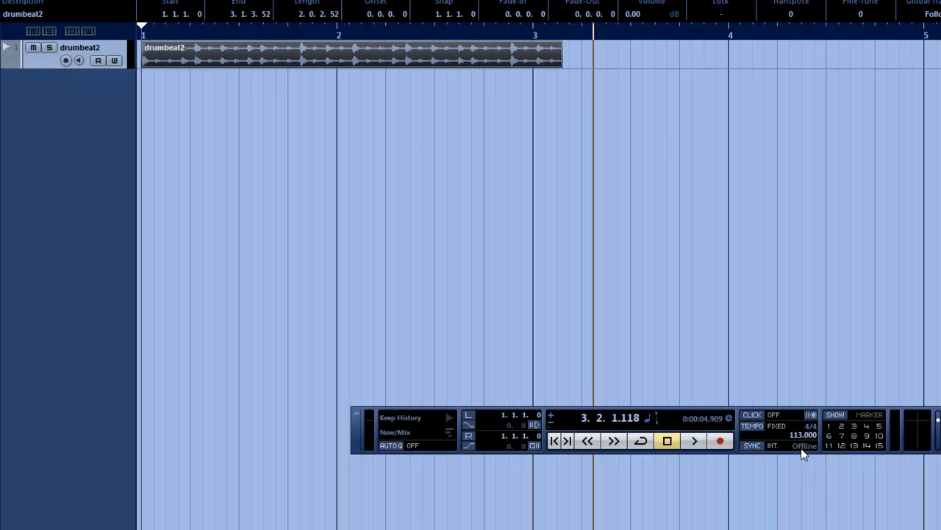
drag(803, 459, 805, 463)
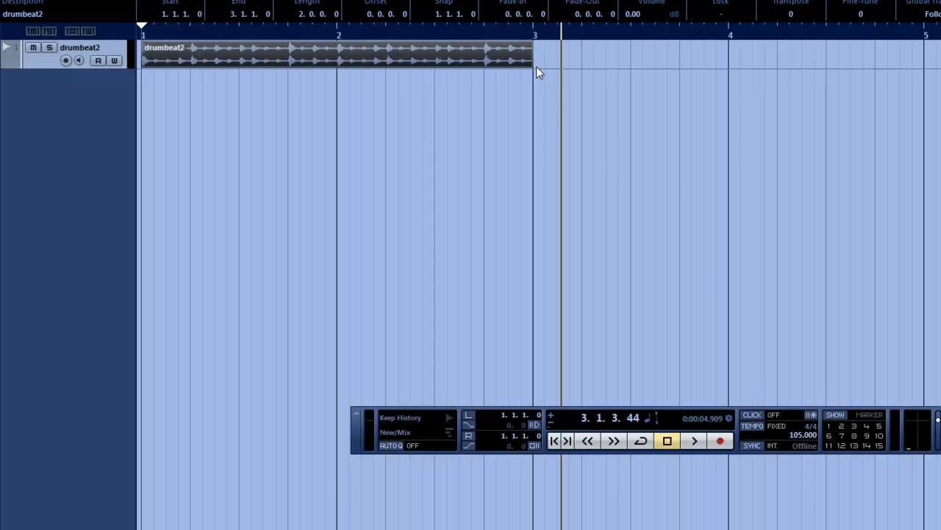
Place the project cursor at bar 3 and examine closely how the end of the drumbeat2 event aligns with it
click(534, 35)
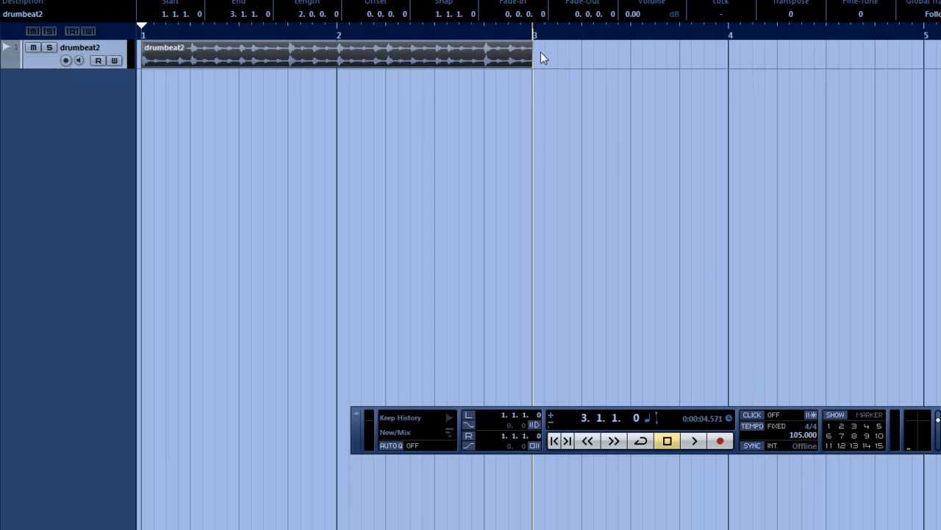
key(h)
key(h)
key(h)
key(h)
key(h)
key(h)
key(h)
key(h)
key(h)
key(h)
key(h)
key(h)
key(h)
key(h)
key(h)
key(h)
key(h)
key(h)
key(h)
key(h)
key(g)
key(g)
key(g)
key(g)
key(g)
key(g)
key(g)
key(g)
key(g)
key(g)
key(g)
key(g)
key(g)
key(g)
key(g)
key(g)
key(g)
key(g)
key(g)
key(g)
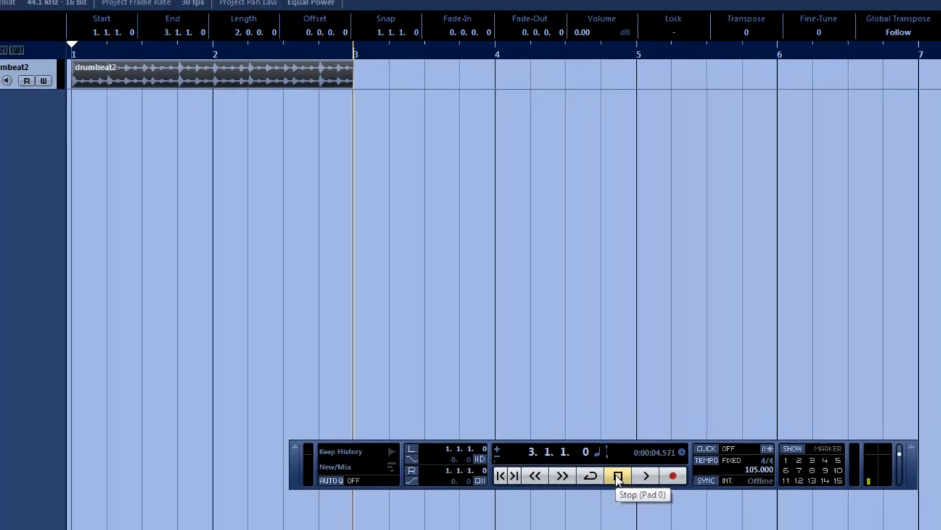
Return to the project start, set the cycle range from bar 1 to bar 3, and play the loop in cycle mode
click(501, 476)
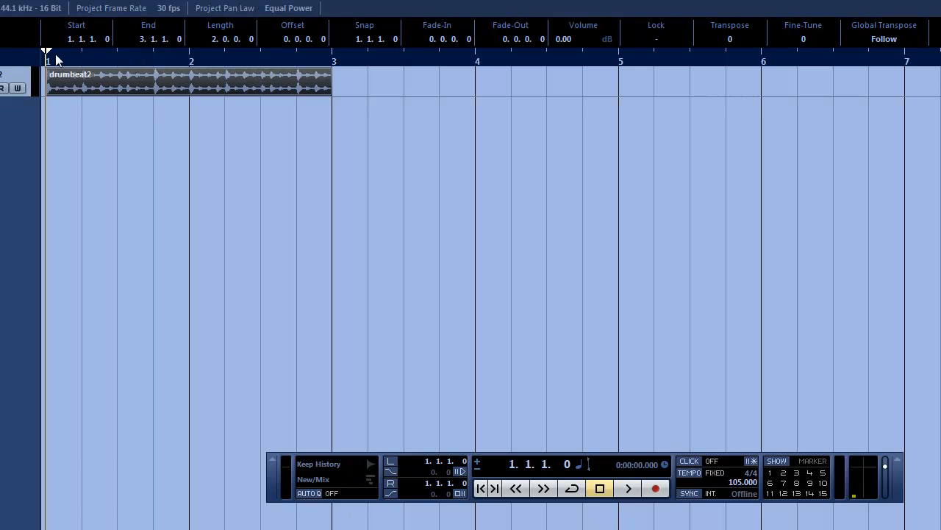
drag(49, 54, 322, 61)
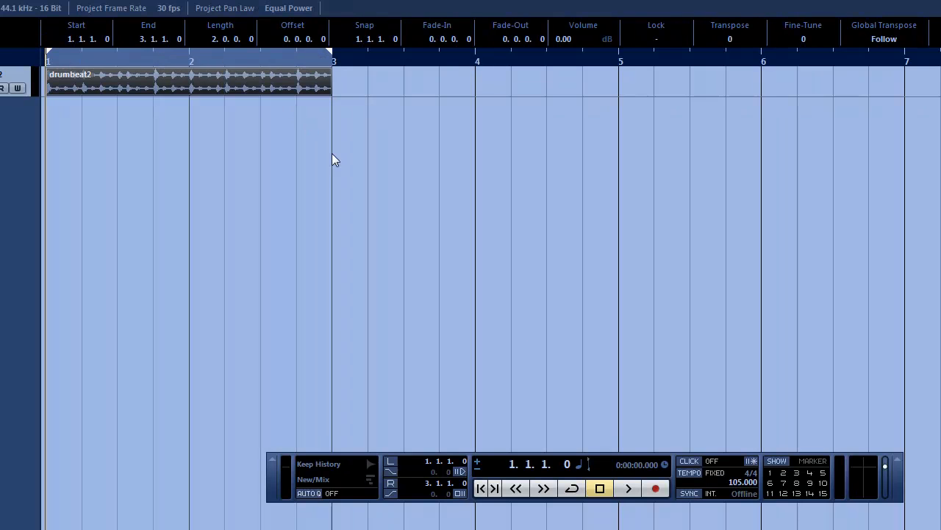
click(576, 487)
click(632, 489)
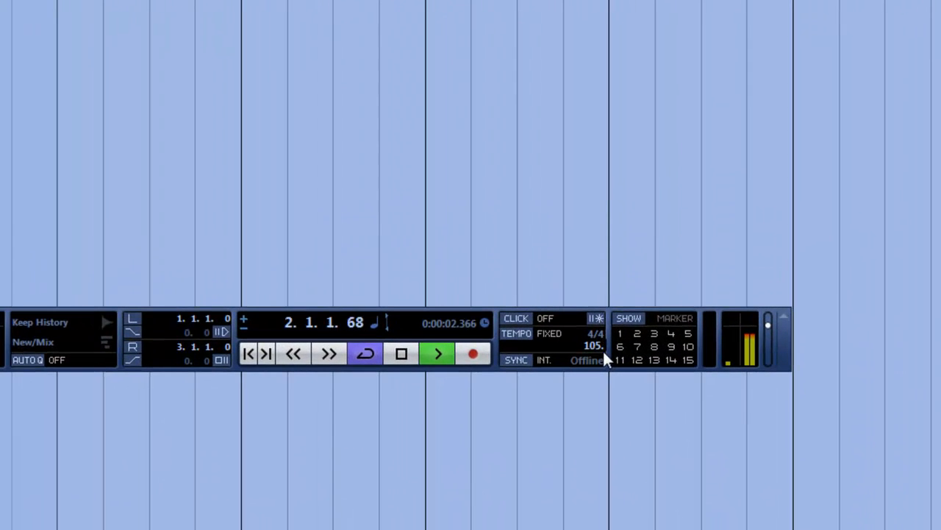
Try a fixed tempo of 105.5 during cycle playback, then restore 105 and stop playback
text(.5)
key(Return)
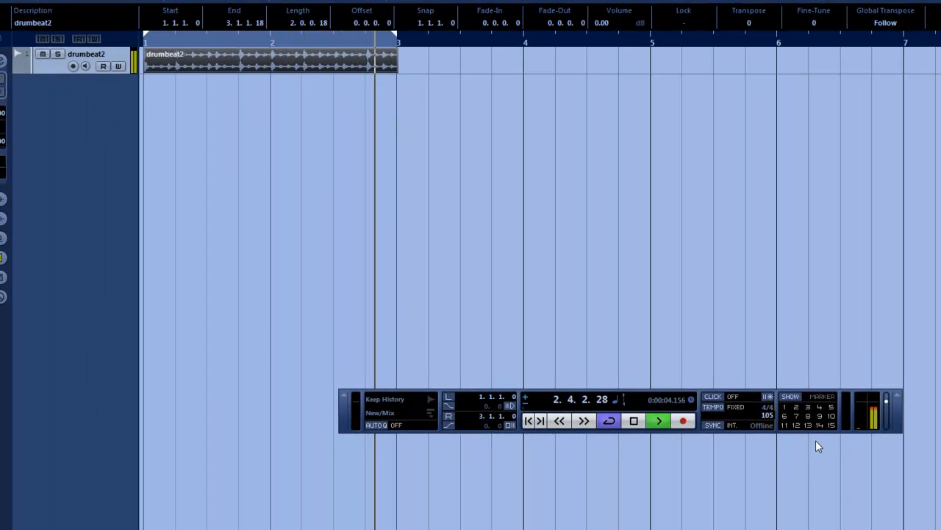
click(634, 420)
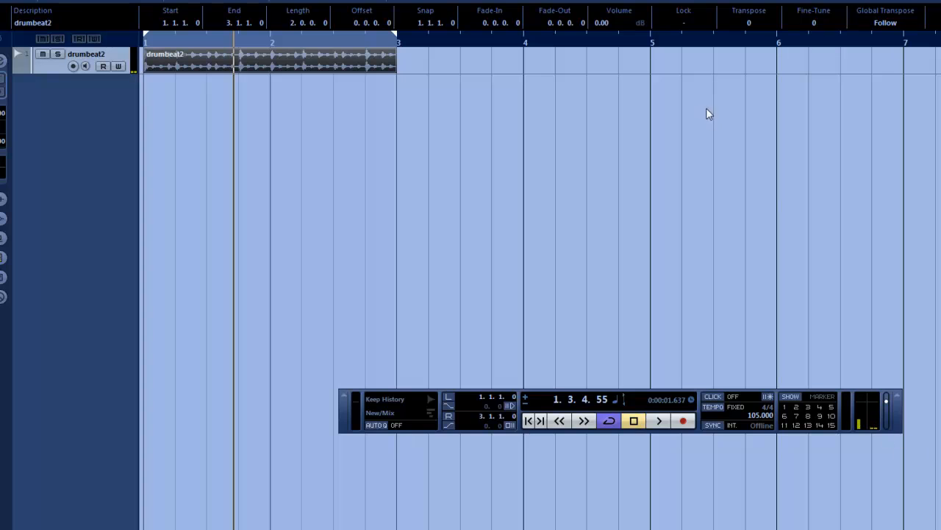
Open the drumbeat2 event in the Sample Editor and activate Edit Hitpoints
double_click(328, 66)
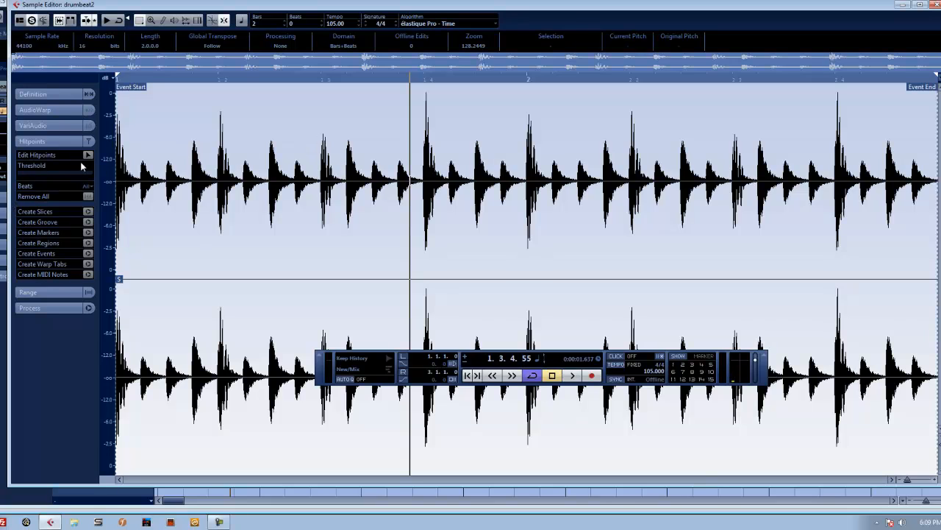
click(40, 141)
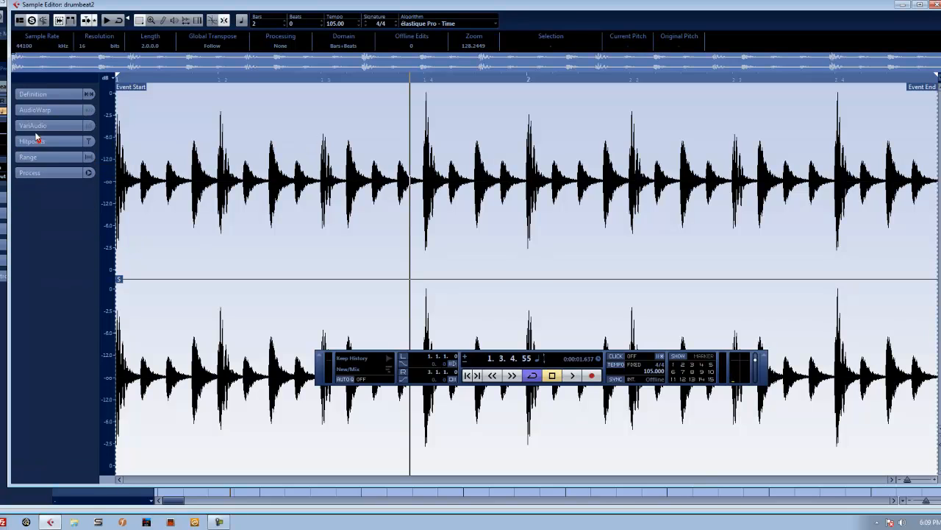
click(41, 141)
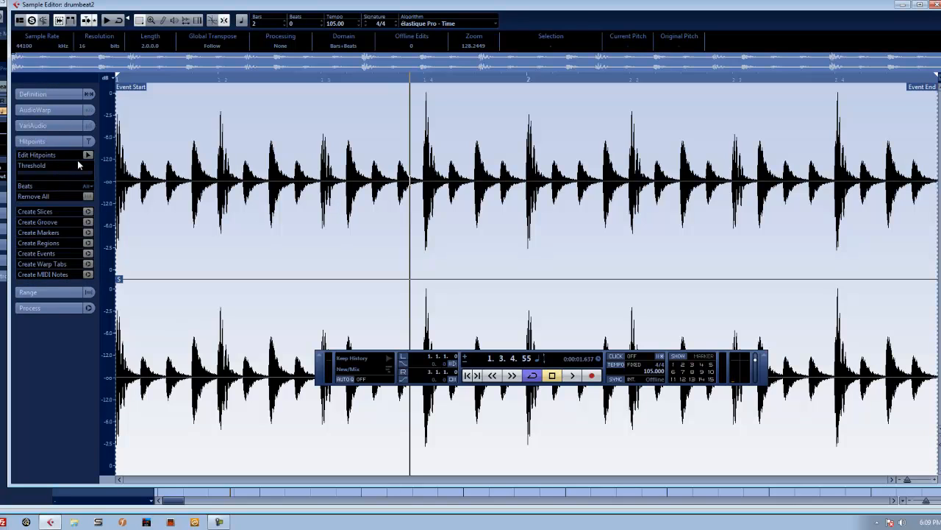
click(86, 156)
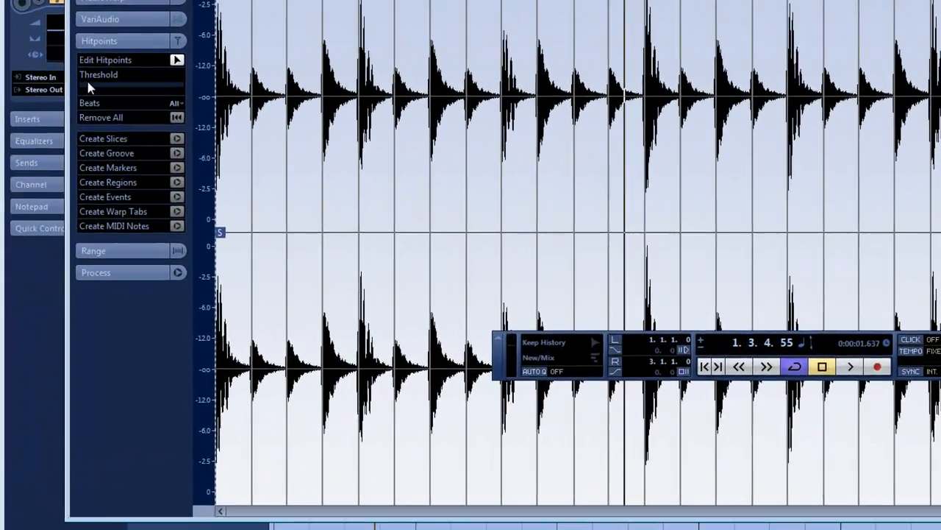
Raise the hitpoint threshold so a hitpoint marks each drum hit, and create audio slices from the hitpoints
drag(21, 172, 33, 172)
mouse_move(104, 79)
mouse_down()
mouse_move(139, 72)
mouse_move(103, 78)
mouse_up()
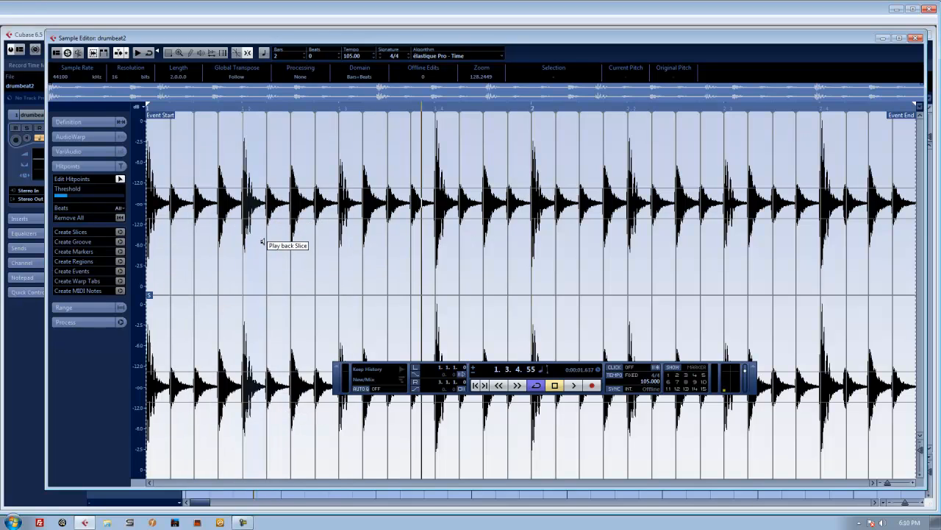
click(497, 208)
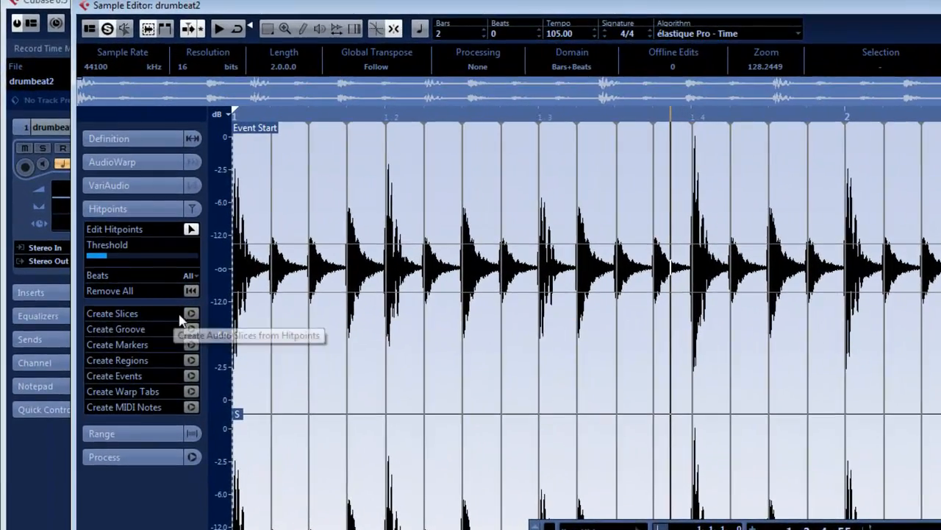
click(190, 313)
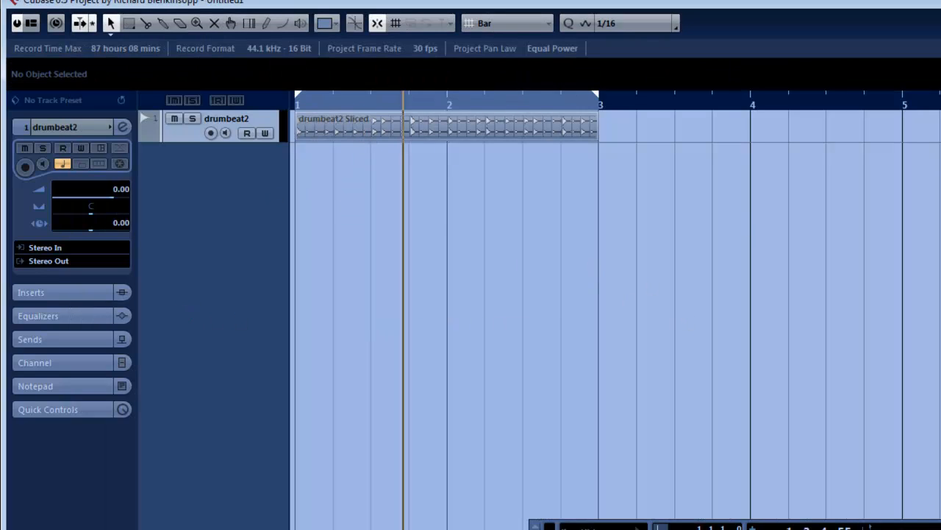
Enlarge the drumbeat2 track's height and play the sliced loop from the start at its original tempo
key(h)
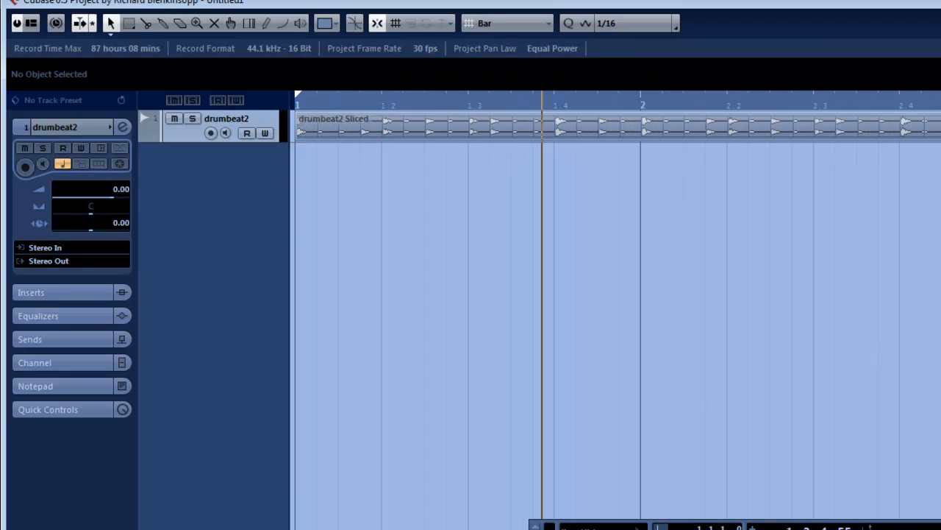
drag(179, 141, 242, 497)
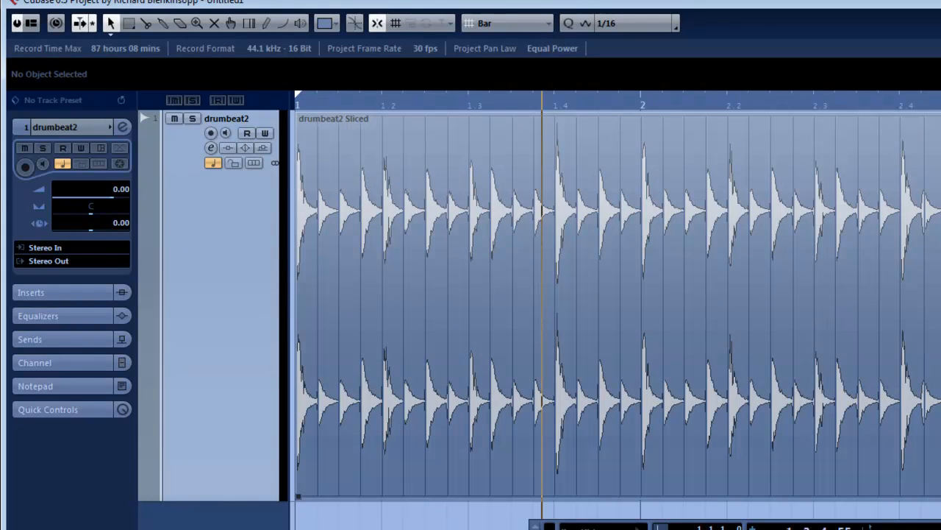
key(period)
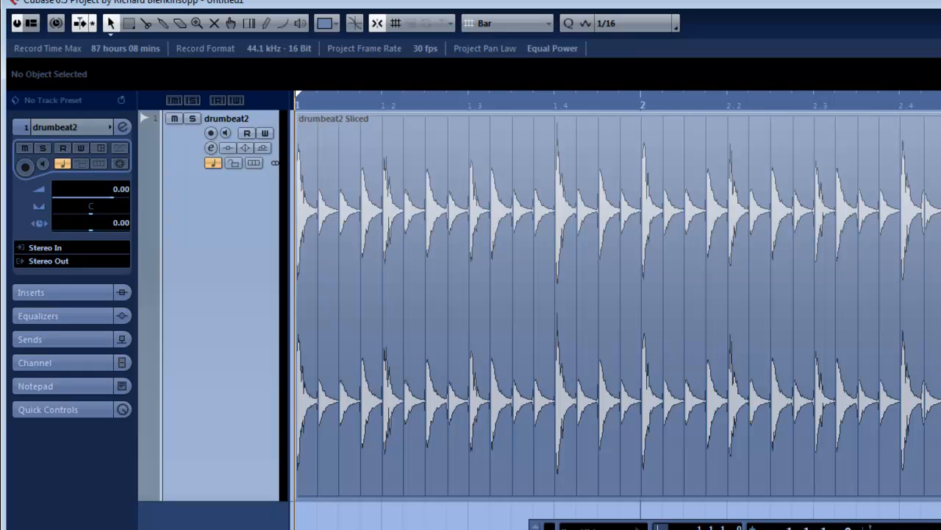
key(space)
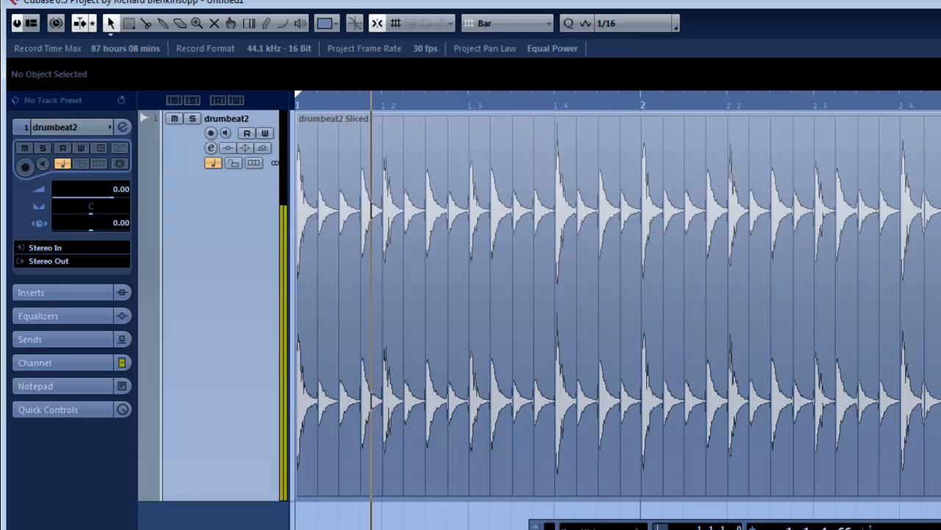
key(space)
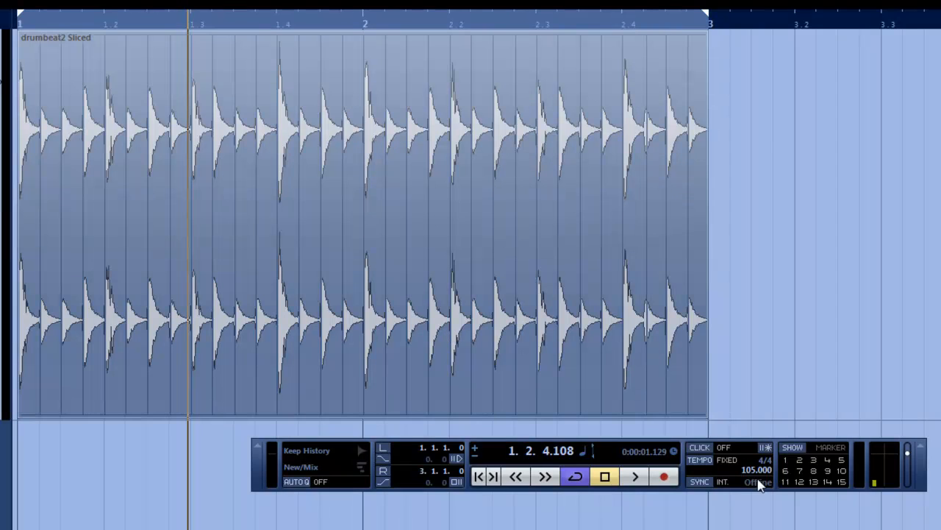
Set the fixed tempo to 115 BPM and play the sliced loop from the project start
drag(750, 478, 734, 442)
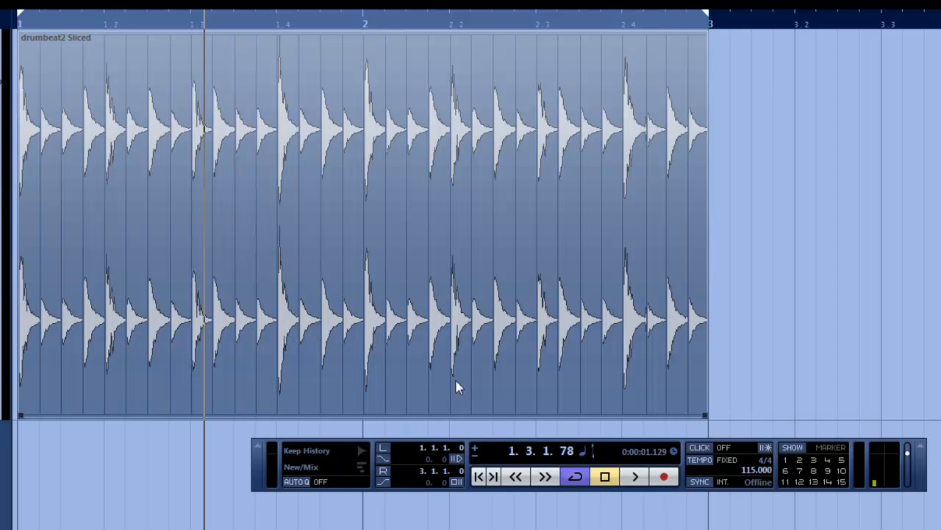
click(478, 477)
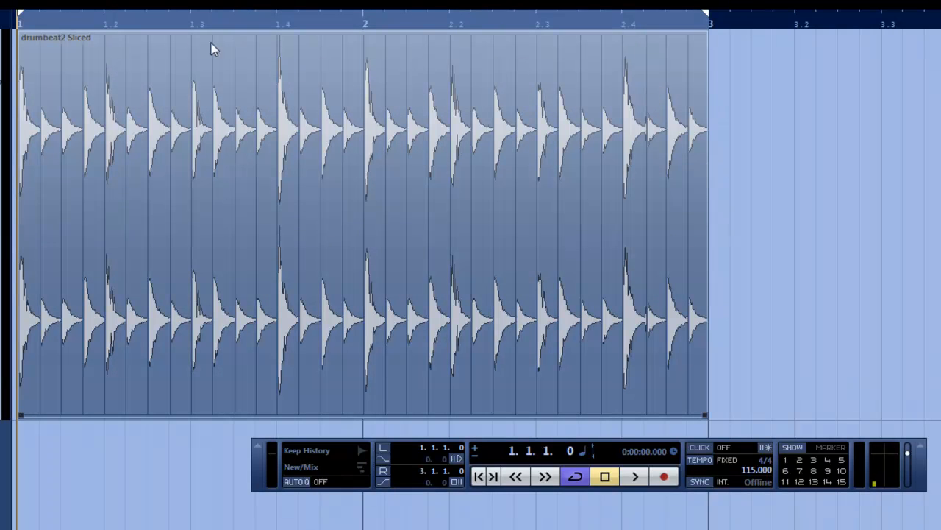
click(631, 478)
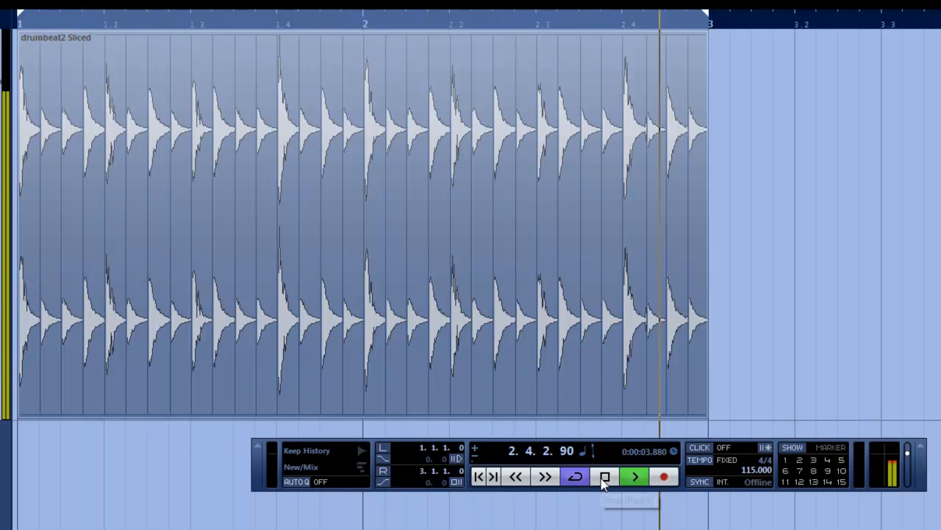
click(604, 479)
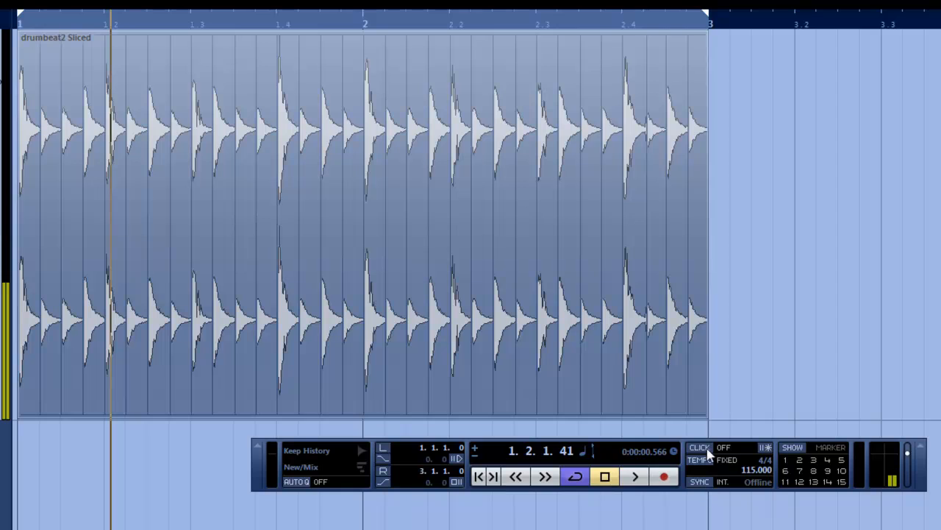
Set the fixed tempo to 84 BPM and play the sliced loop to hear it at the slower tempo
scroll(751, 470, down, 1)
scroll(751, 470, down, 20)
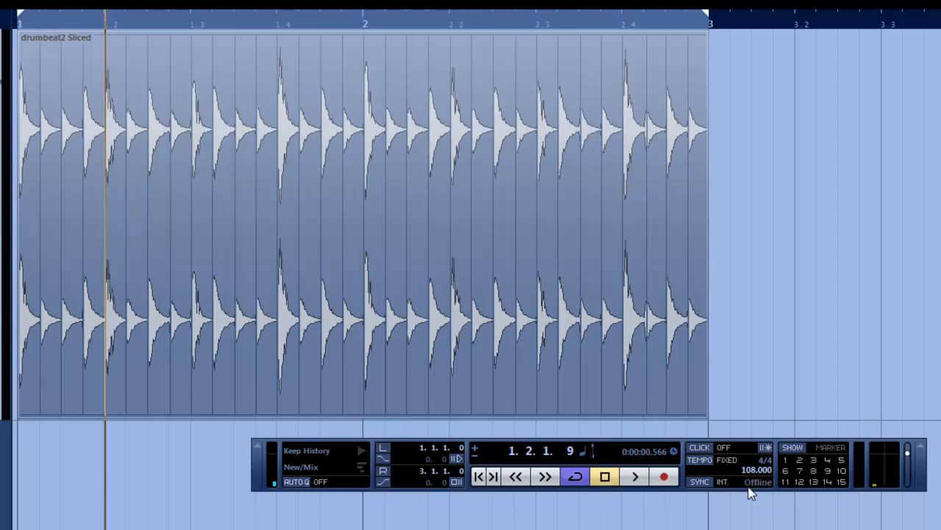
scroll(751, 470, down, 1)
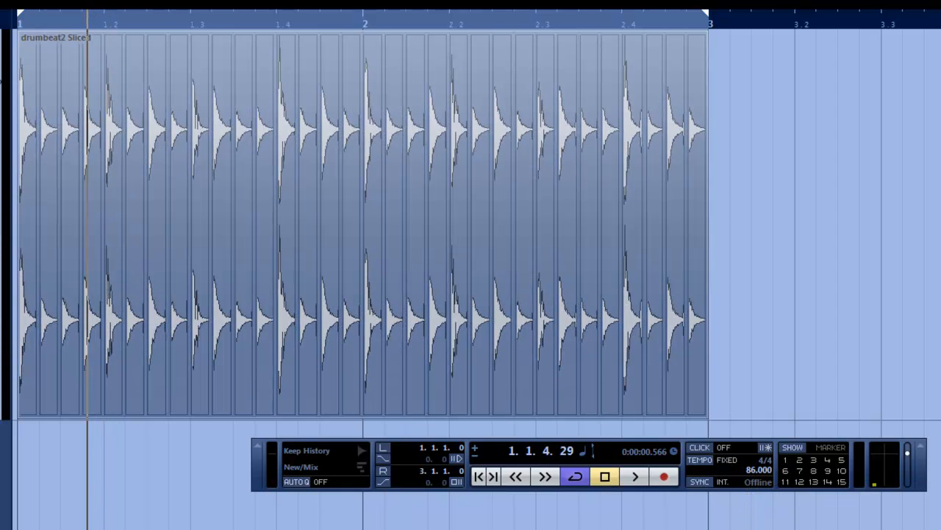
scroll(751, 469, down, 2)
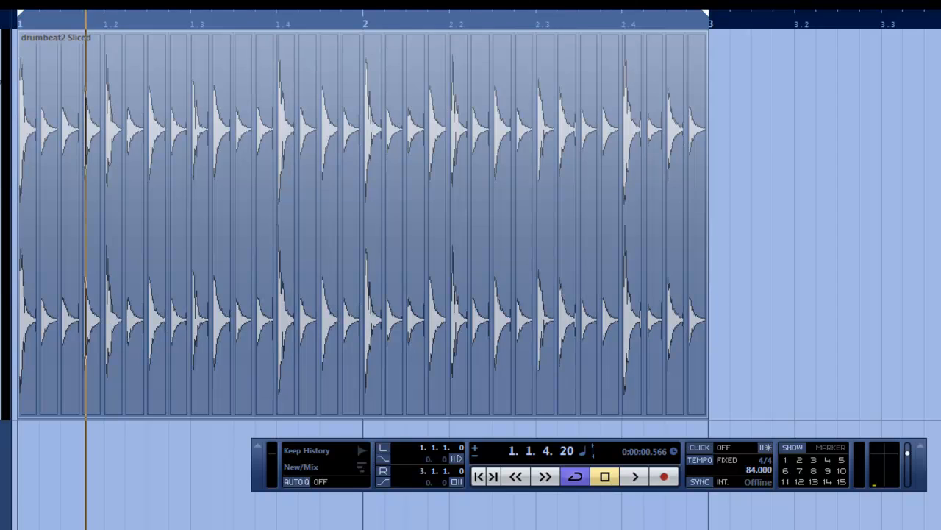
click(609, 480)
click(634, 477)
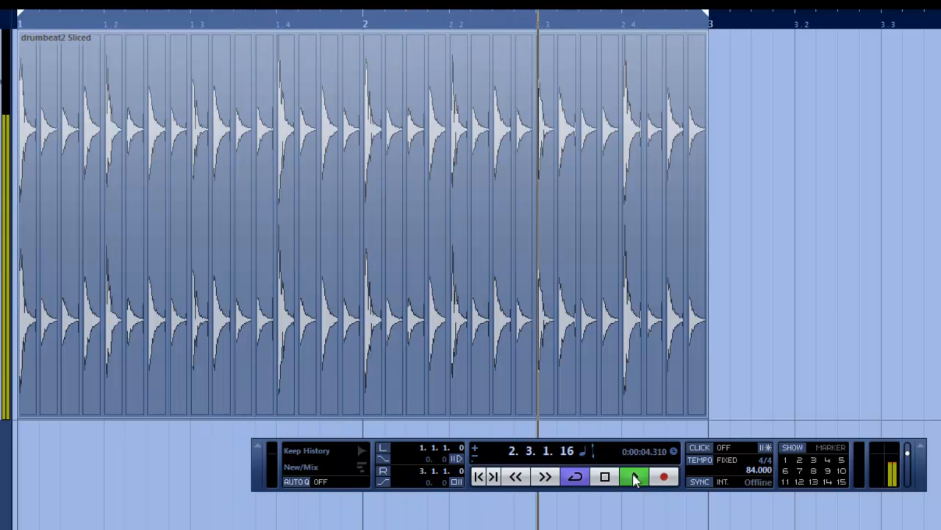
click(603, 477)
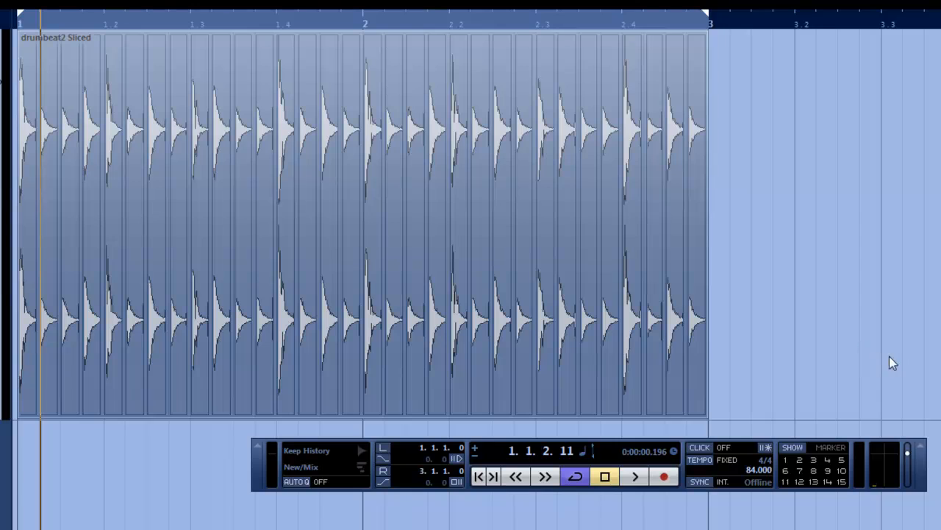
Open the drumbeat2 Sliced part in the Audio Part Editor and crossfade all its slices using the Quantize Panel
double_click(612, 327)
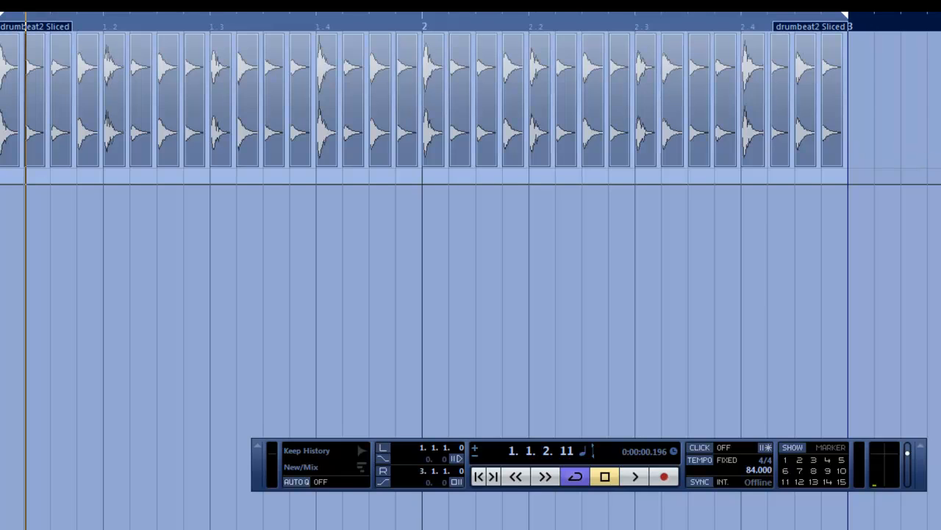
drag(918, 104, 2, 121)
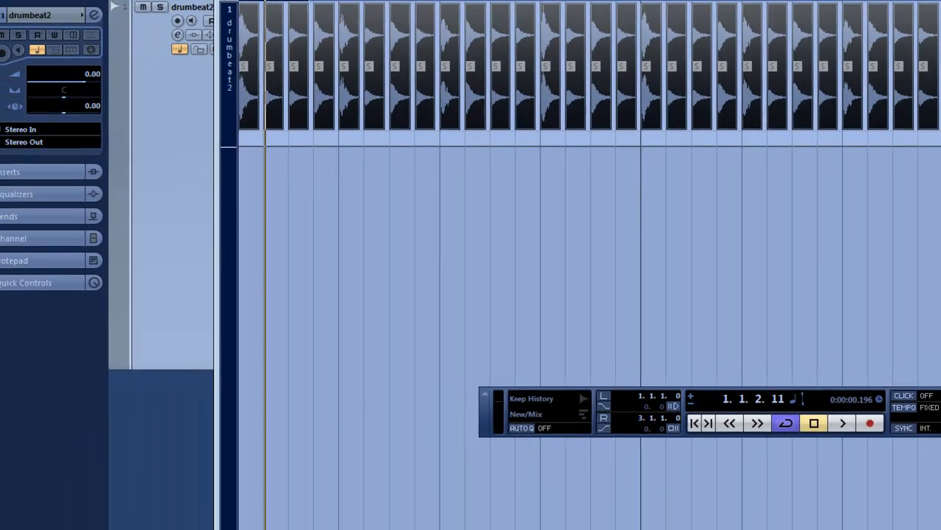
click(751, 1)
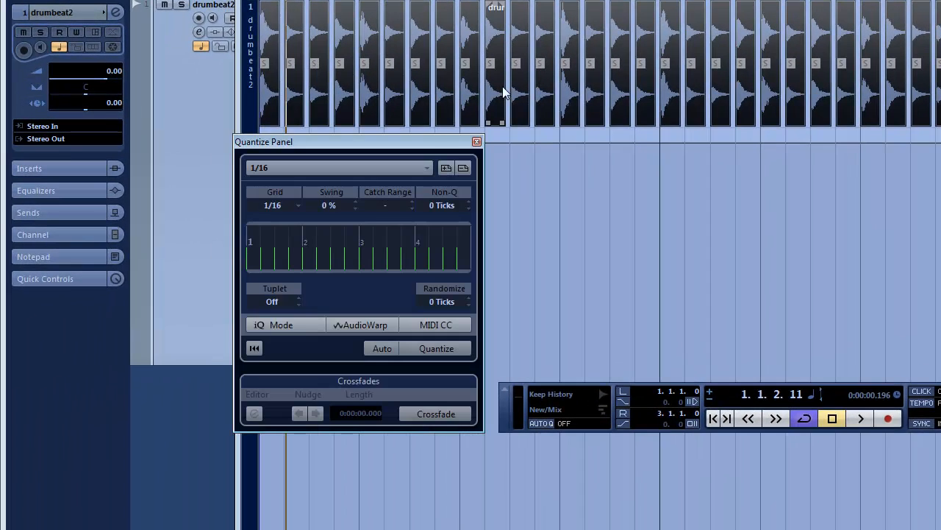
drag(421, 138, 462, 142)
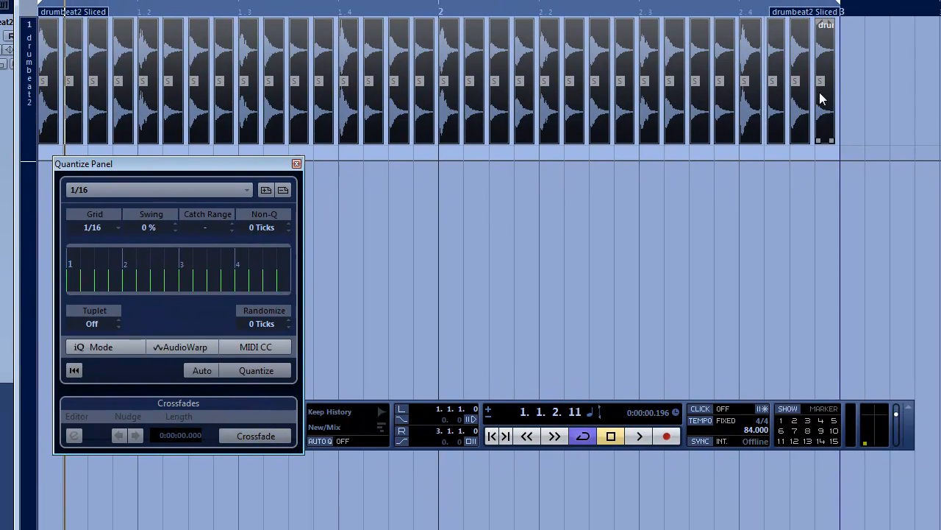
click(230, 435)
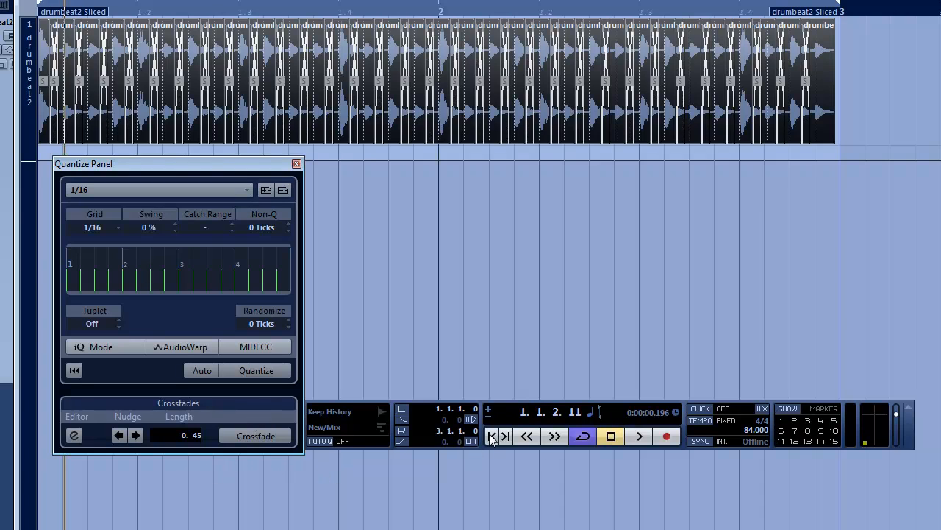
Play the crossfaded slices from the project start at 84 BPM, and stop playback
click(492, 435)
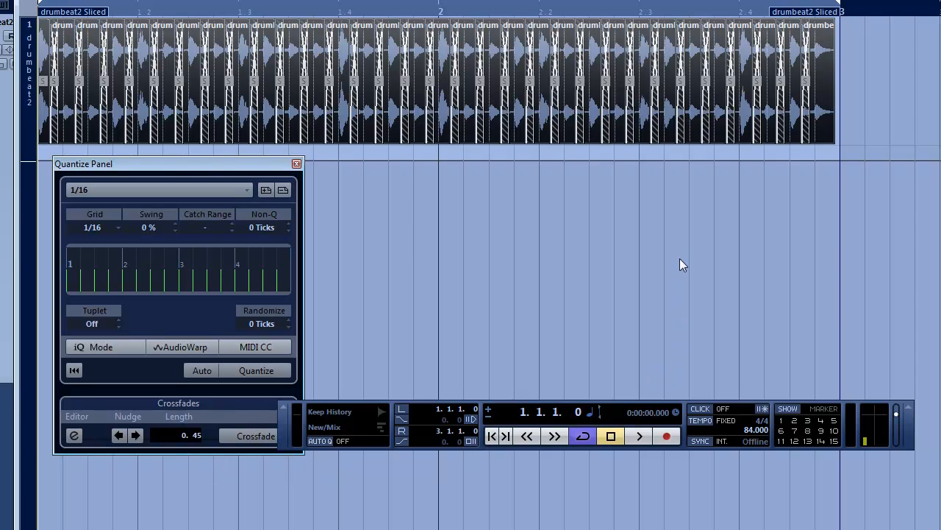
click(636, 434)
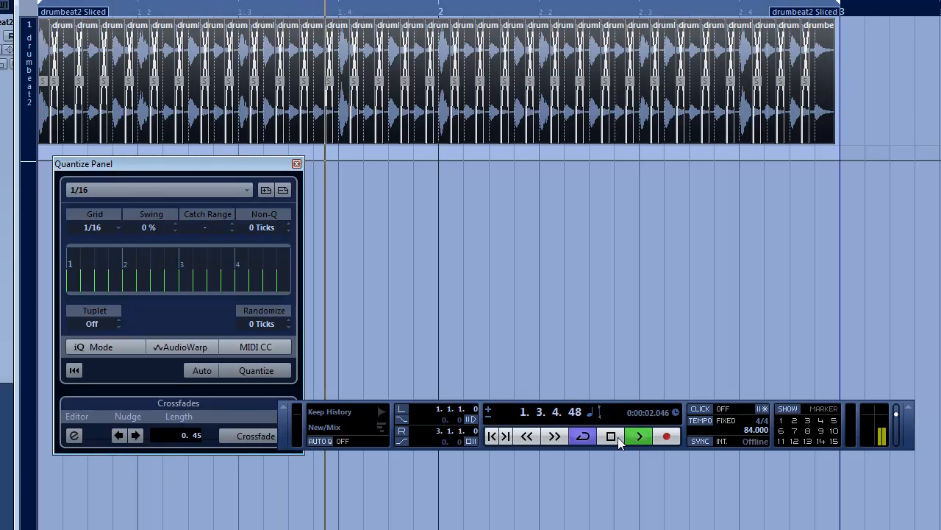
click(615, 438)
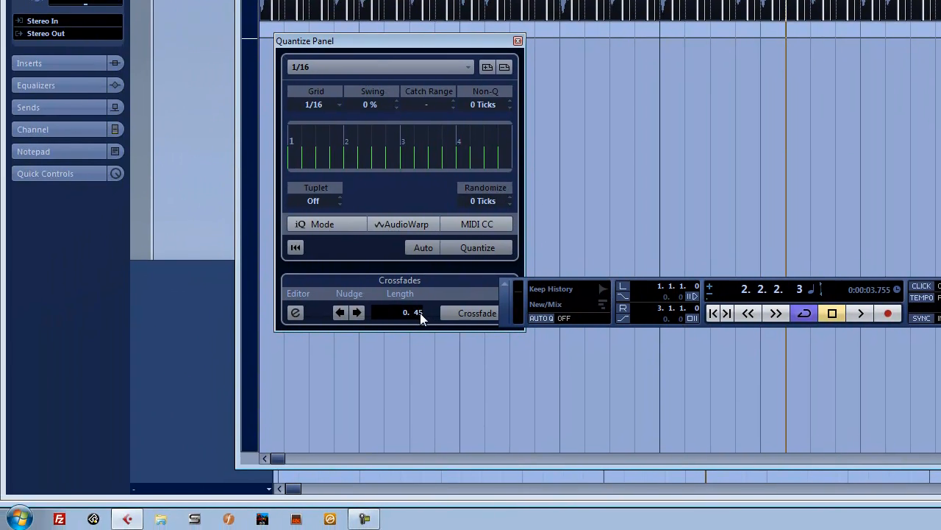
Set the crossfade length of all slices to 0. 15 and play the loop again from the project start
drag(198, 435, 199, 449)
drag(419, 326, 429, 386)
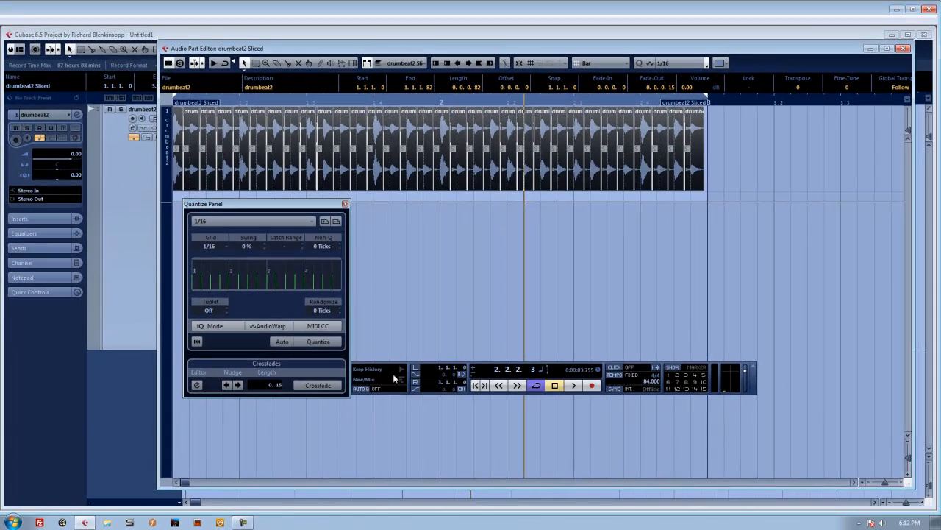
click(554, 385)
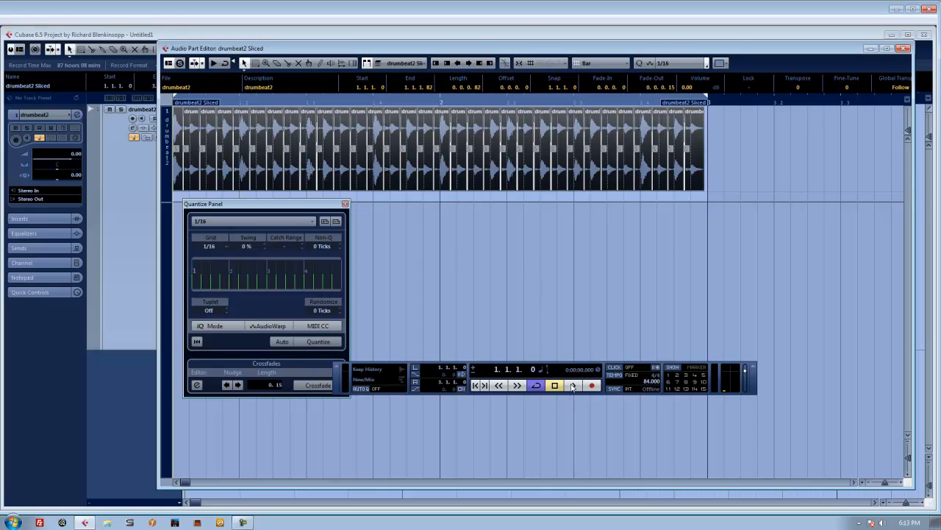
click(573, 385)
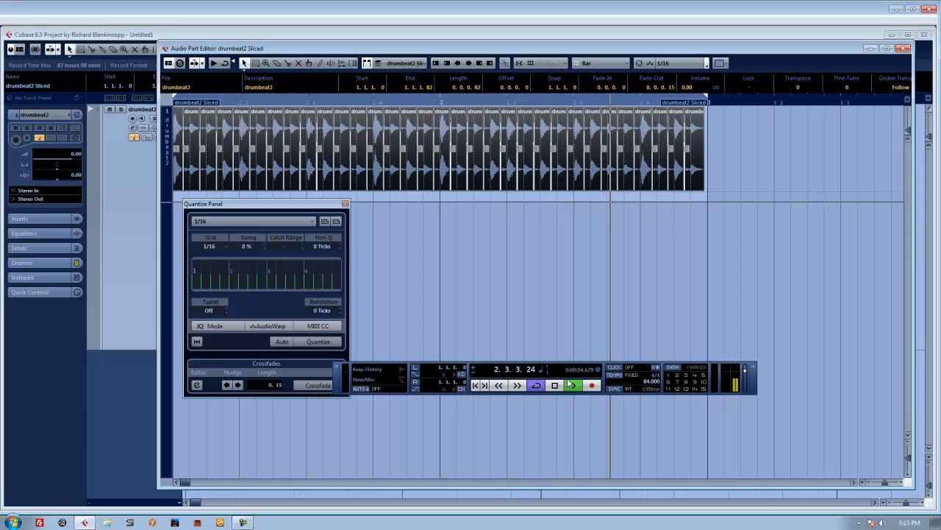
click(555, 385)
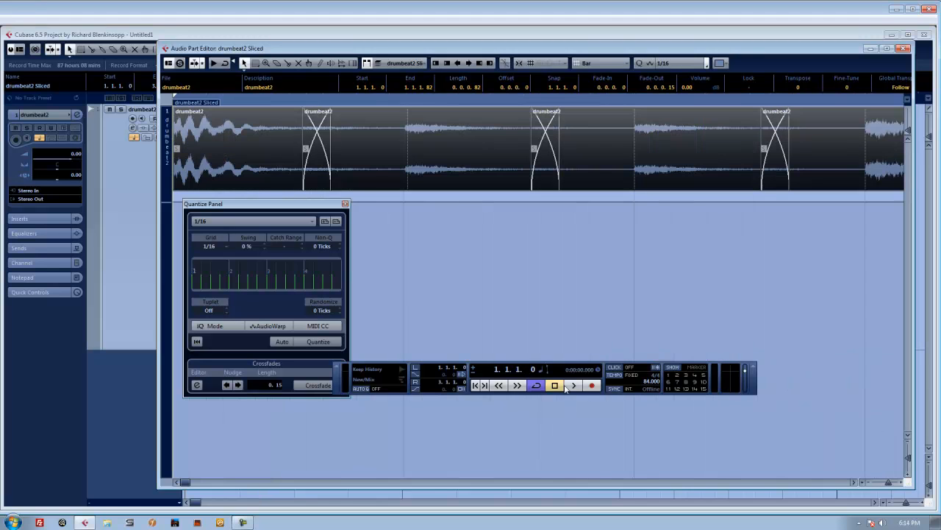
click(565, 386)
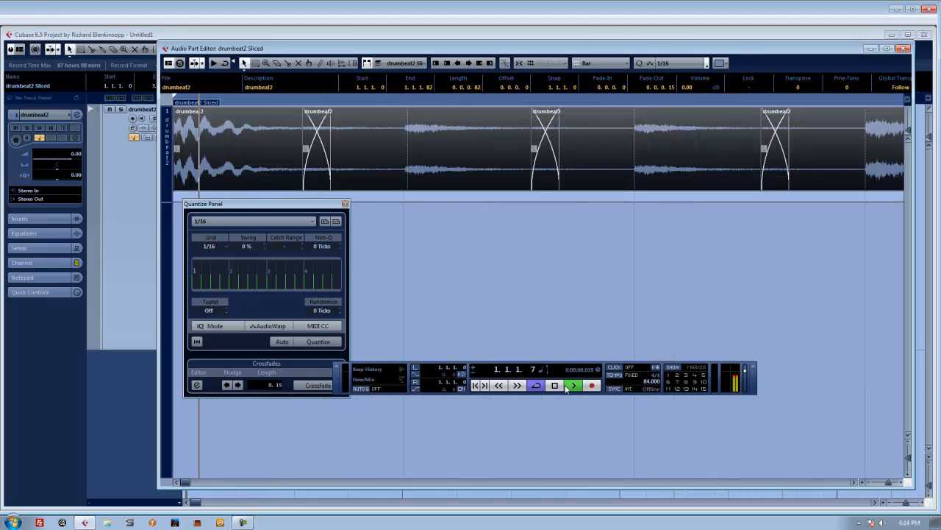